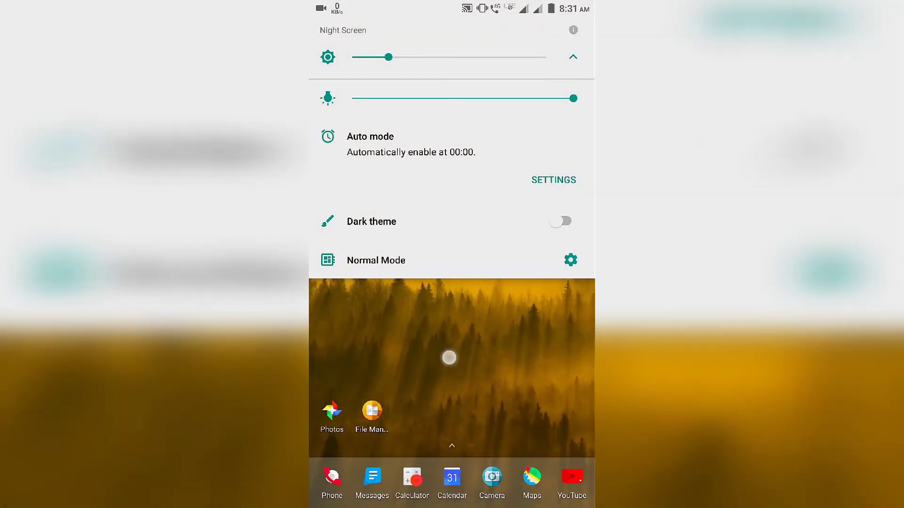
Return to the Play Store and pull down the shade showing the Night Screen tile.
left_click(449, 358)
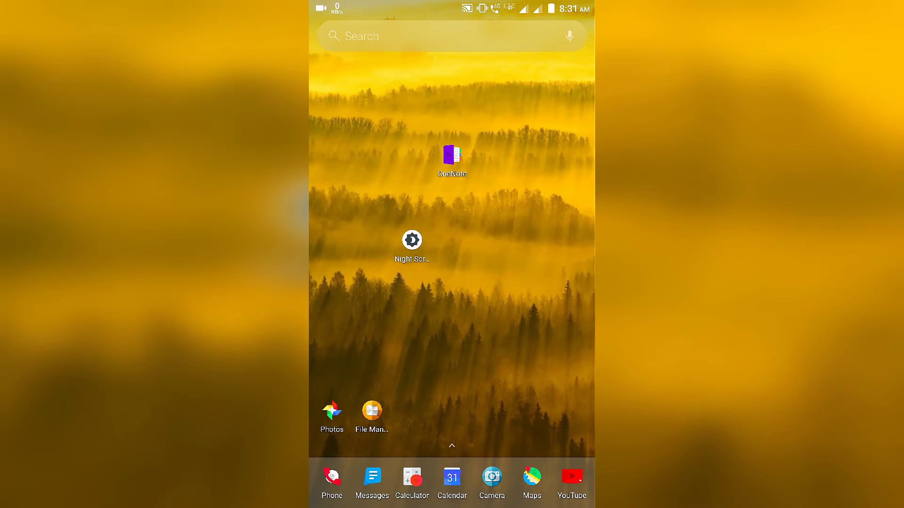
key("alt+Tab")
left_click(452, 311)
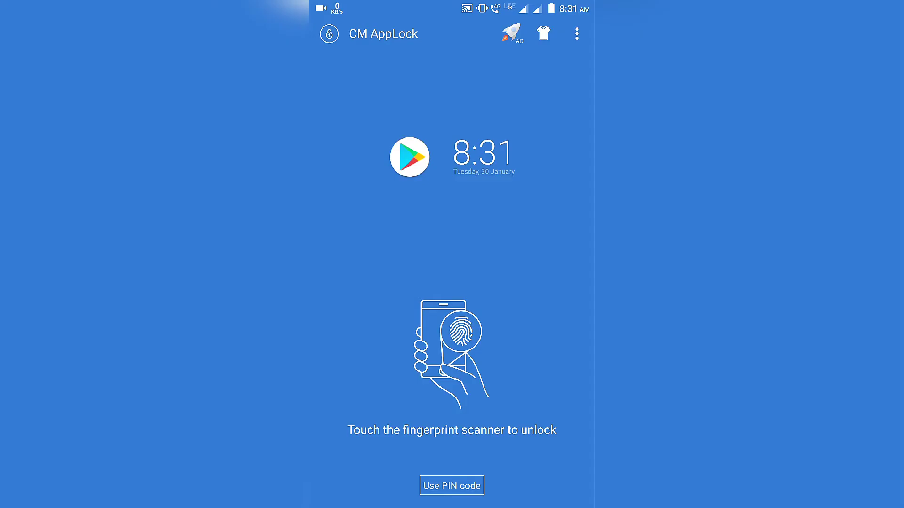
left_click_drag(452, 3, 452, 211)
In the tile editor, drag Night Screen from the active tiles into 'Drag to add tiles'.
left_click_drag(484, 83, 485, 318)
left_click_drag(552, 212, 353, 213)
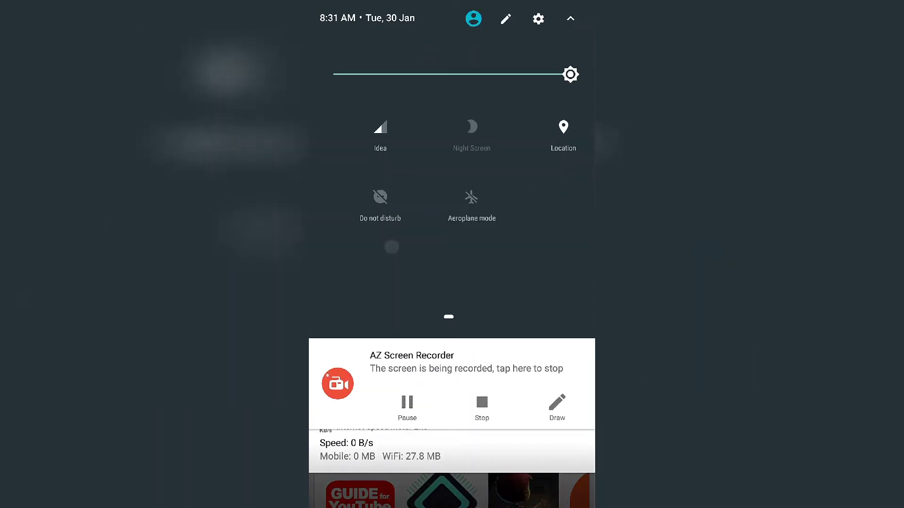
left_click(505, 18)
scroll(453, 247, "down", 2)
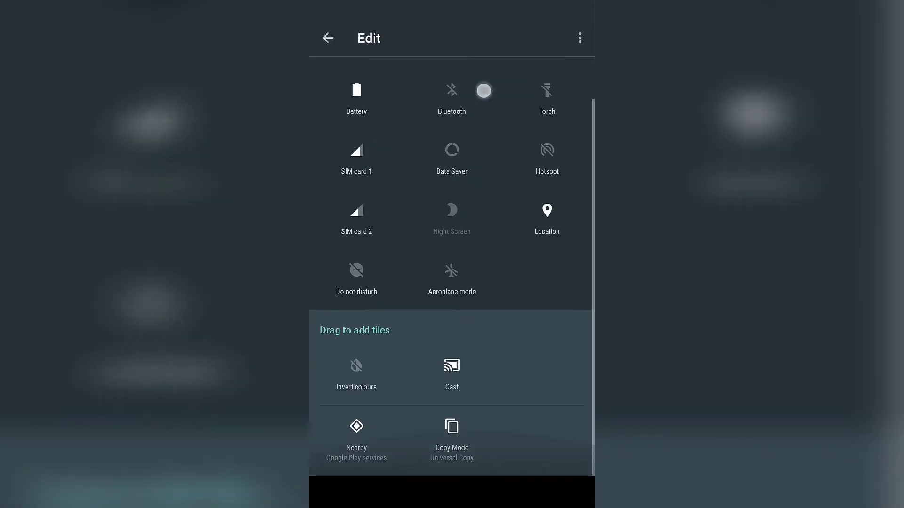
left_click_drag(452, 216, 523, 368)
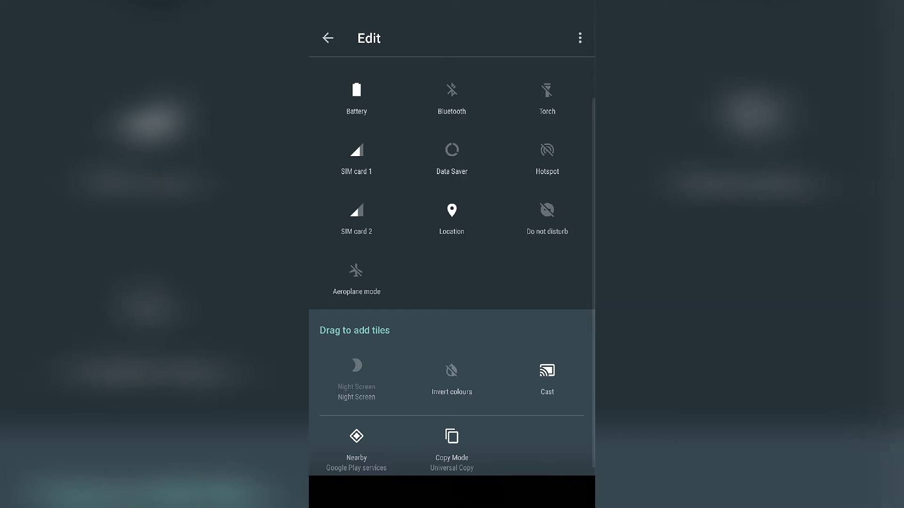
left_click_drag(436, 401, 478, 302)
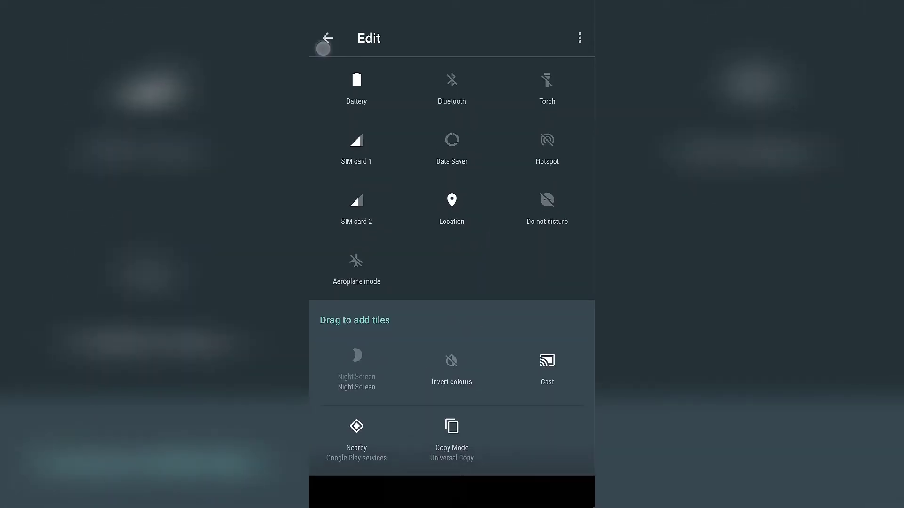
left_click(327, 38)
In the tile editor, drag Night Screen back into the active grid after Aeroplane mode.
left_click_drag(456, 206, 564, 206)
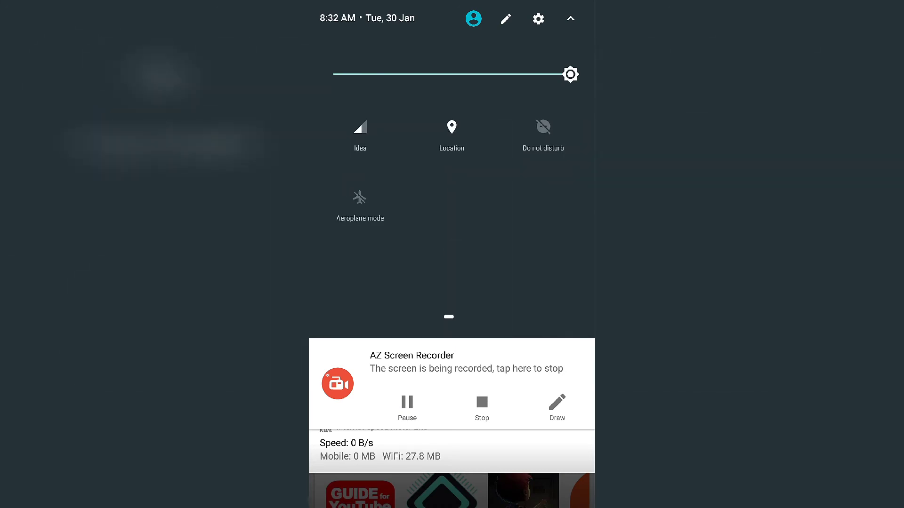
left_click(505, 19)
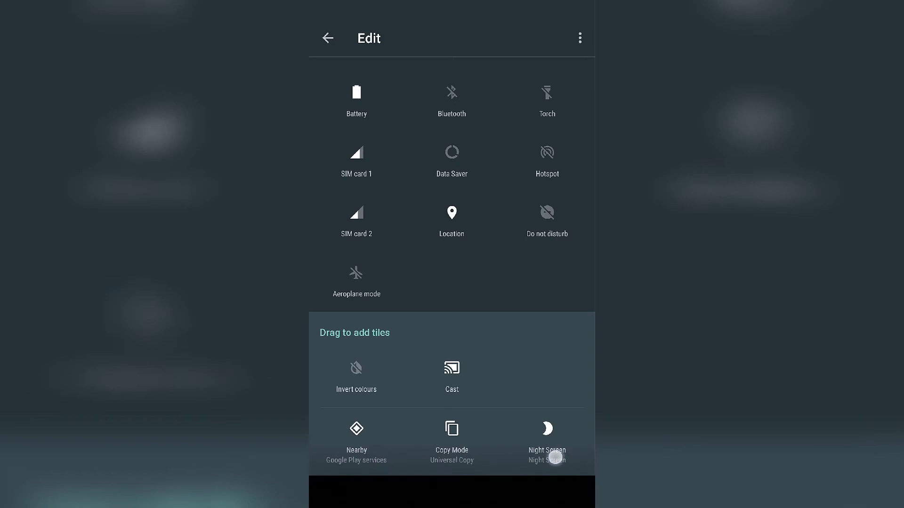
mouse_move(556, 459)
left_mouse_down()
mouse_move(466, 294)
mouse_move(459, 310)
left_mouse_up()
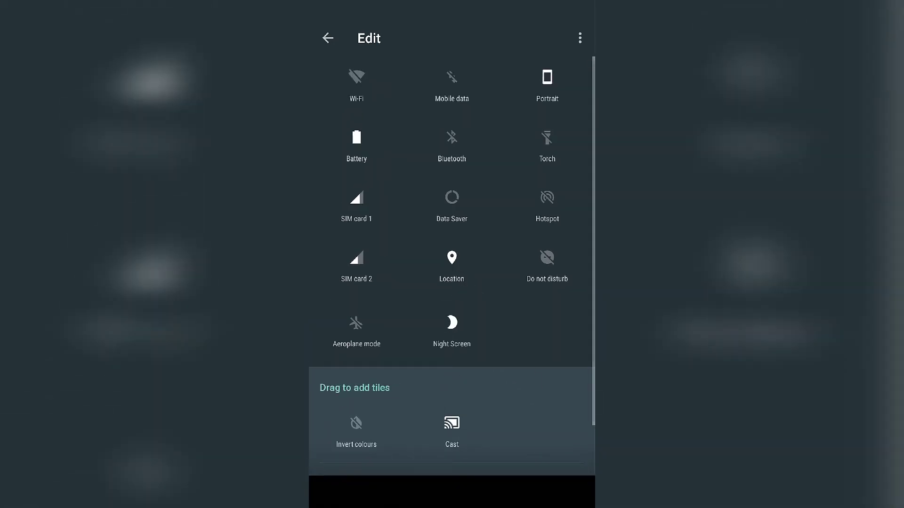
left_click(327, 38)
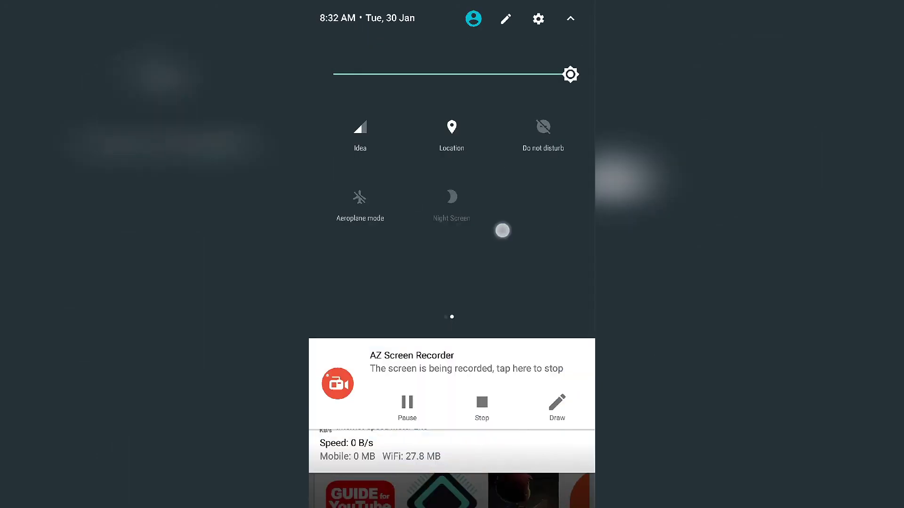
left_click_drag(502, 230, 502, 287)
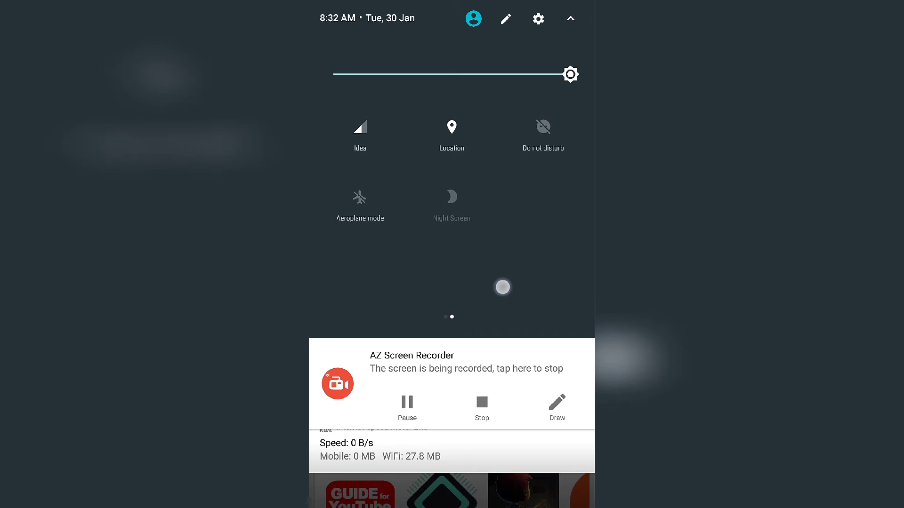
mouse_move(502, 287)
left_mouse_down()
mouse_move(507, 300)
mouse_move(556, 9)
left_mouse_up()
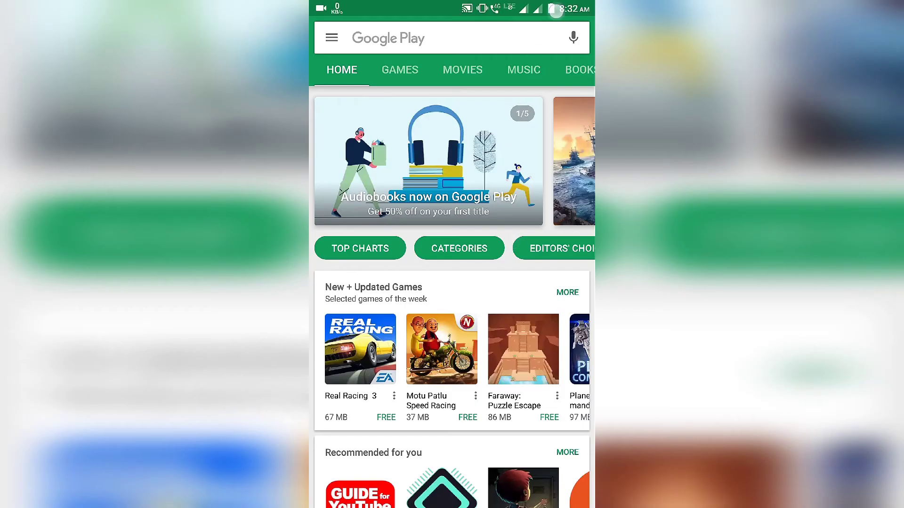
left_click(539, 37)
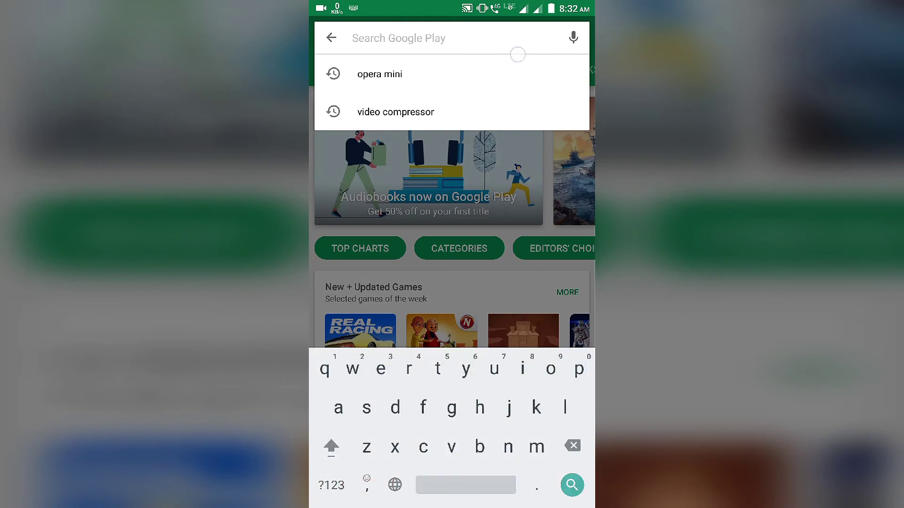
left_click(333, 38)
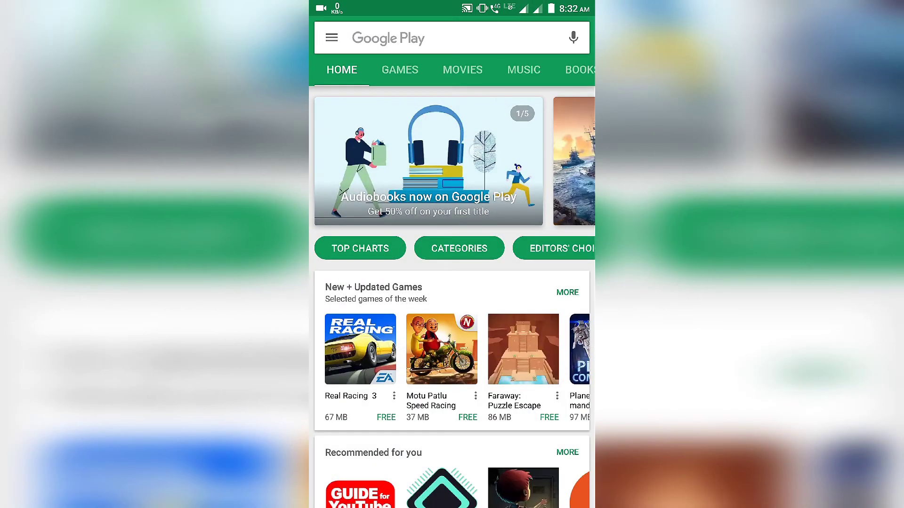
left_click_drag(466, 14, 466, 282)
left_click_drag(466, 141, 466, 353)
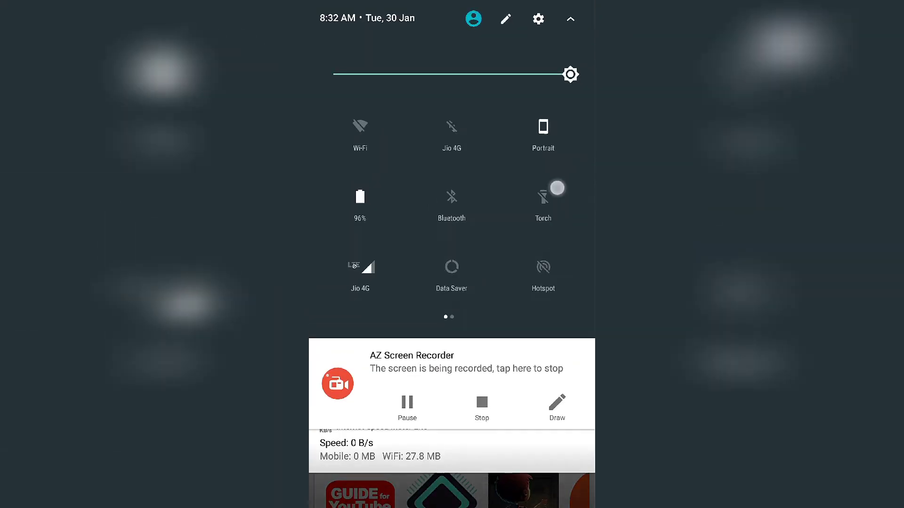
left_click_drag(551, 190, 353, 191)
left_click(451, 202)
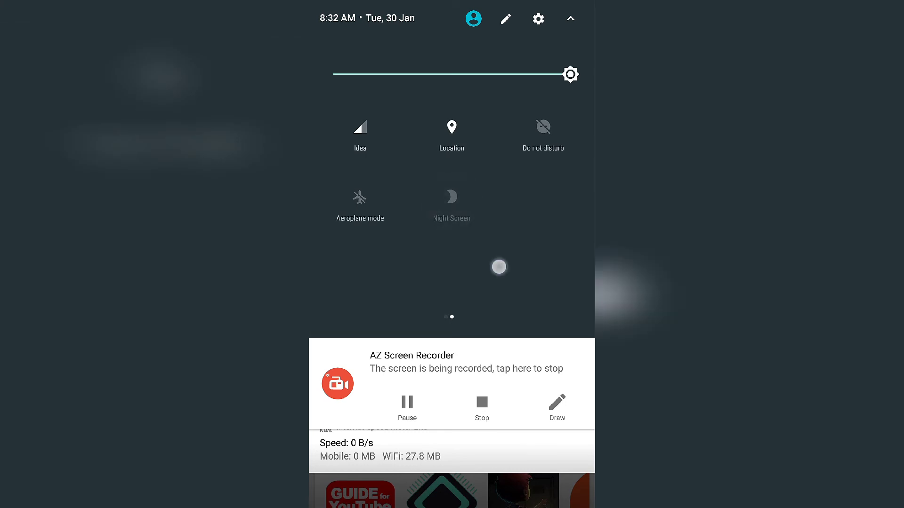
mouse_move(499, 267)
left_mouse_down()
mouse_move(499, 57)
mouse_move(452, 318)
left_mouse_up()
left_click_drag(551, 190, 353, 191)
Turn the Night Screen filter on from its tile, then reopen the shade and turn it off.
left_click(451, 201)
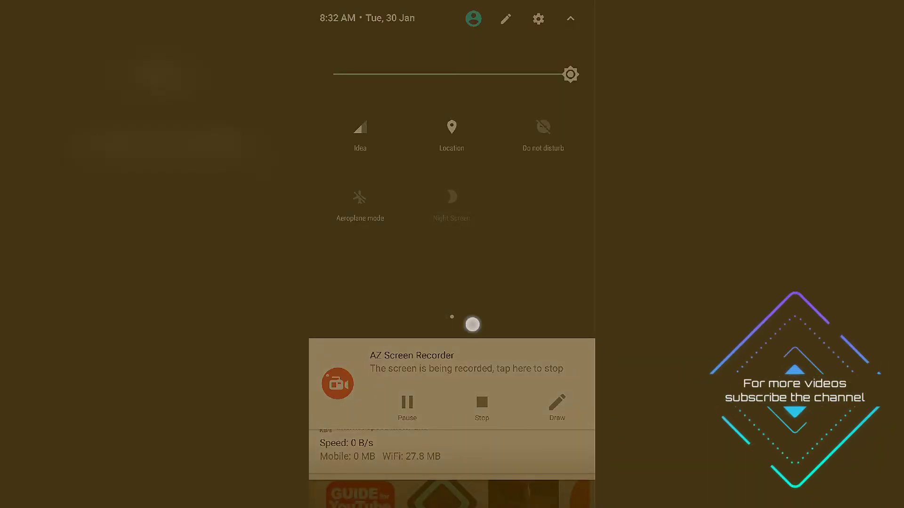
left_click_drag(472, 324, 565, 72)
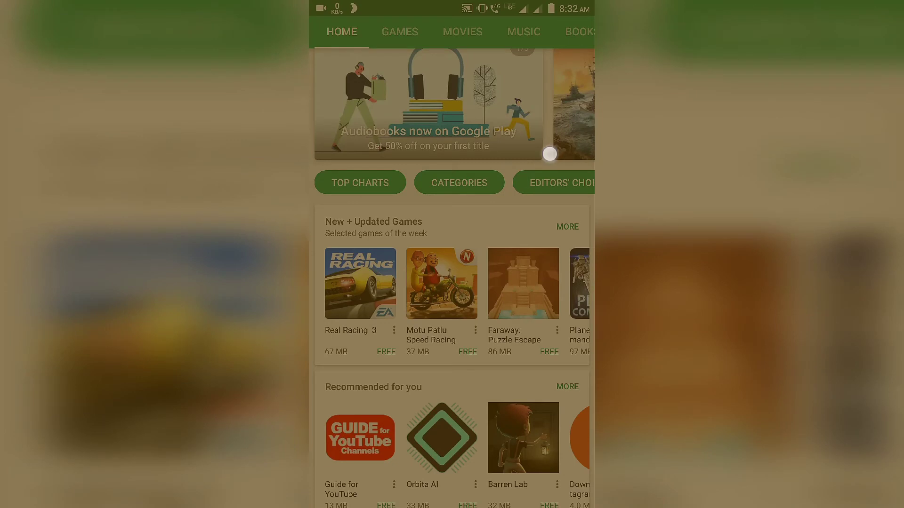
left_click_drag(551, 283, 520, 156)
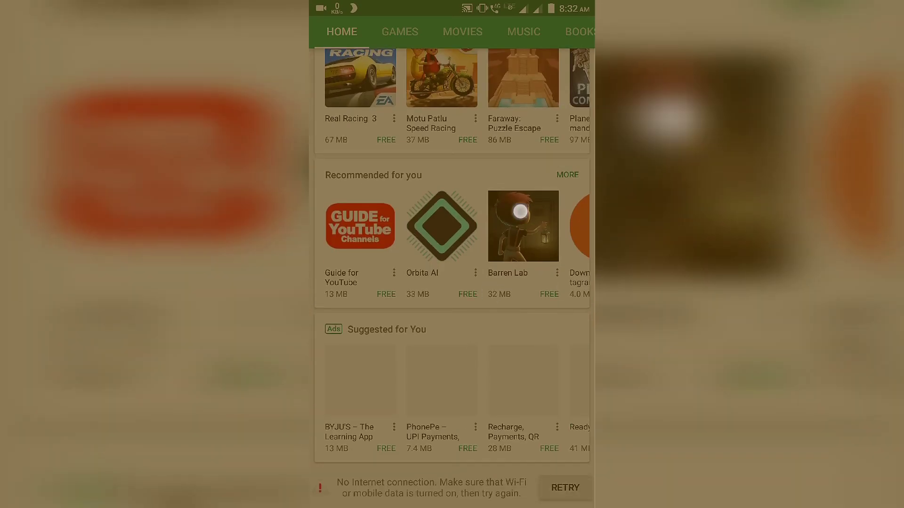
left_click_drag(520, 211, 495, 374)
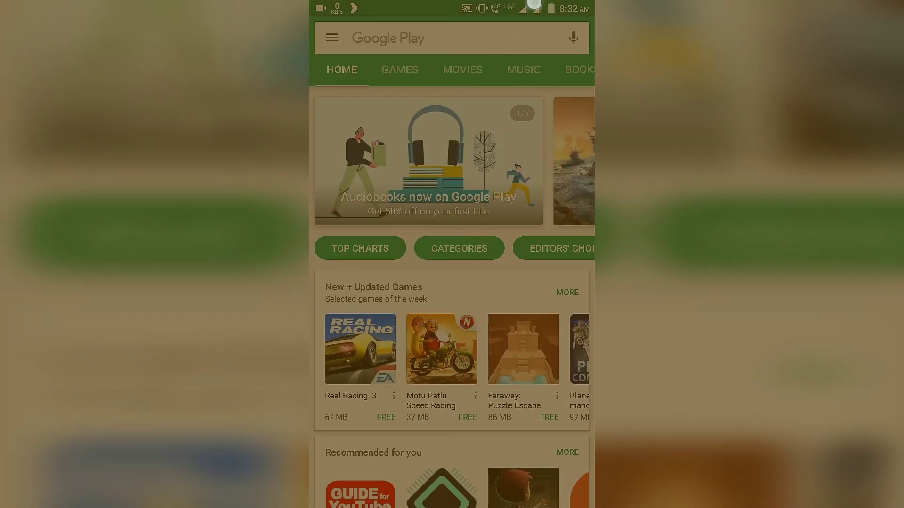
left_click_drag(452, 9, 461, 395)
left_click_drag(537, 183, 353, 184)
left_click(451, 198)
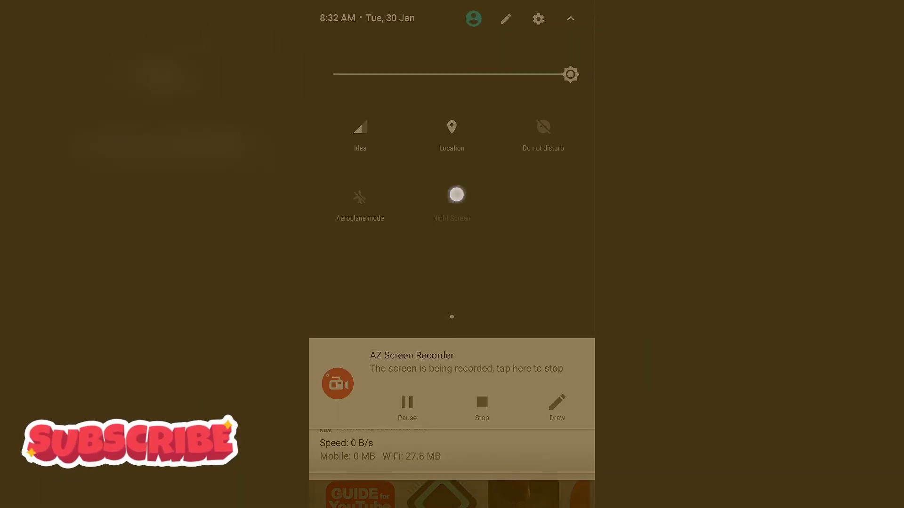
Close the shade, go Home, and swipe to the home page with the clock widget.
left_click_drag(452, 423, 452, 70)
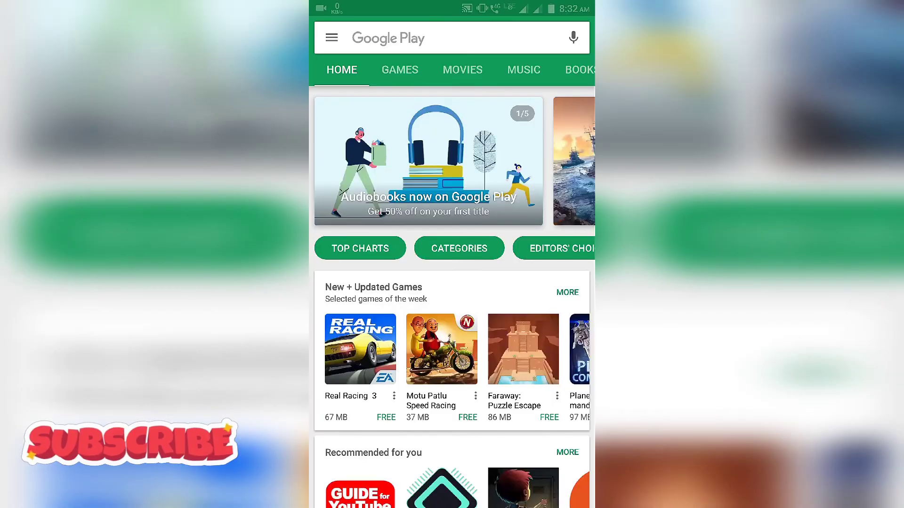
key("Home")
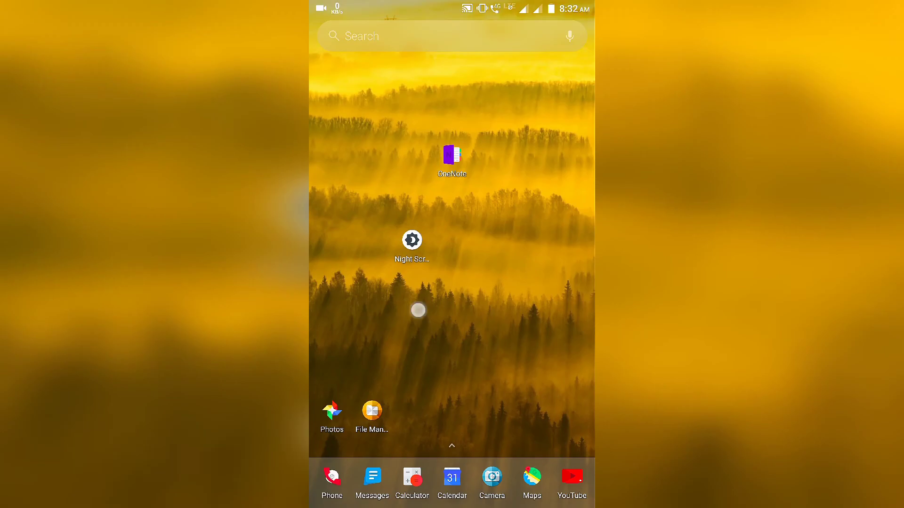
mouse_move(353, 309)
left_mouse_down()
mouse_move(551, 310)
mouse_move(353, 309)
left_mouse_up()
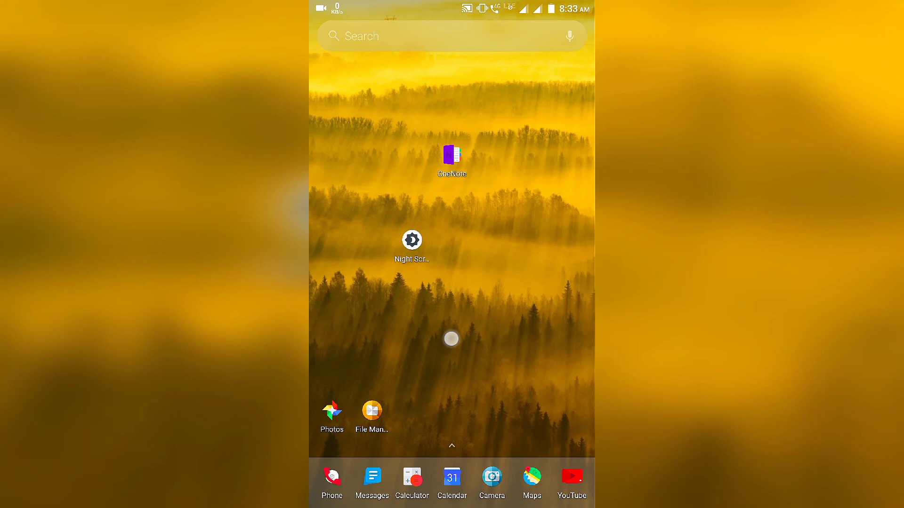
left_click_drag(450, 339, 565, 339)
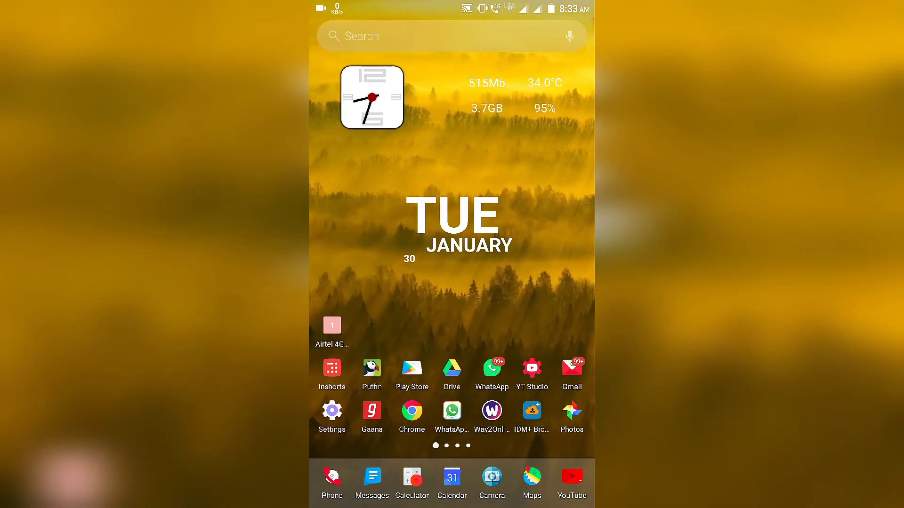